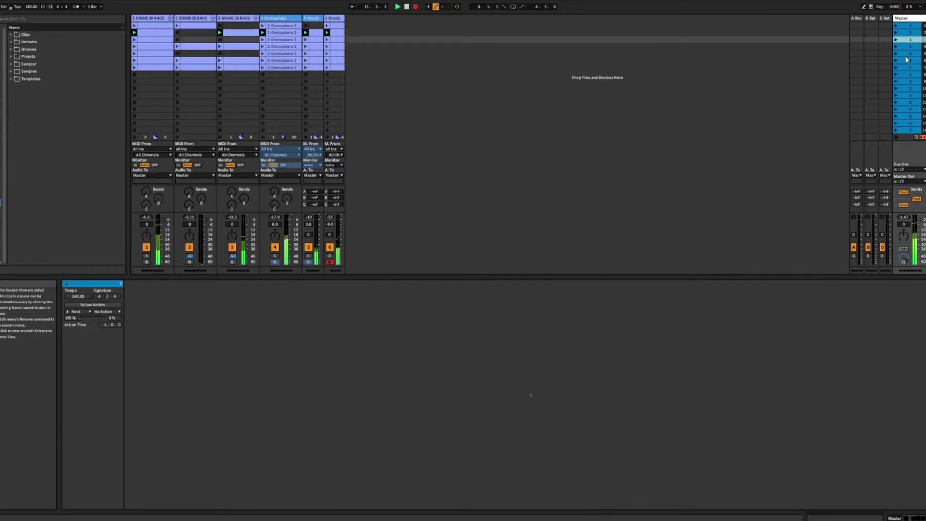
click(896, 67)
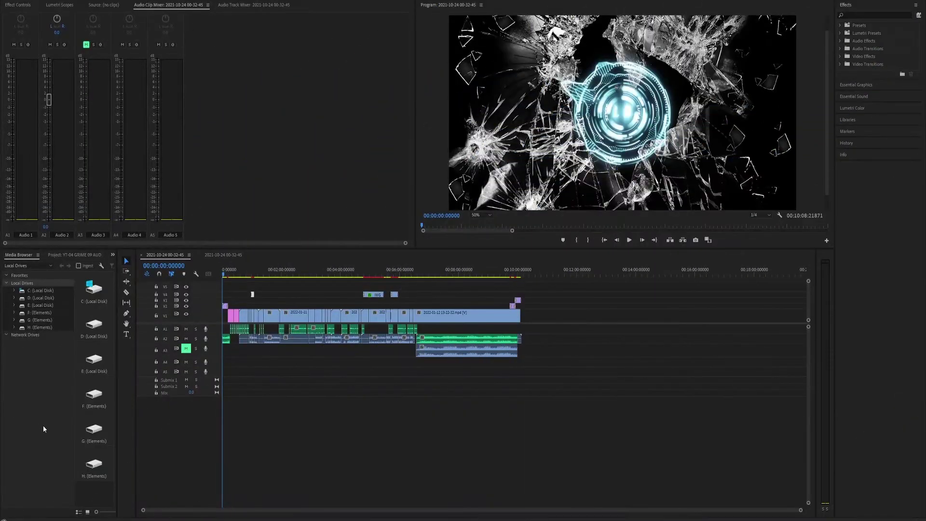
Step: Inspect the properties of the first short clip on V4 and highlight its frame rate
right_click(252, 295)
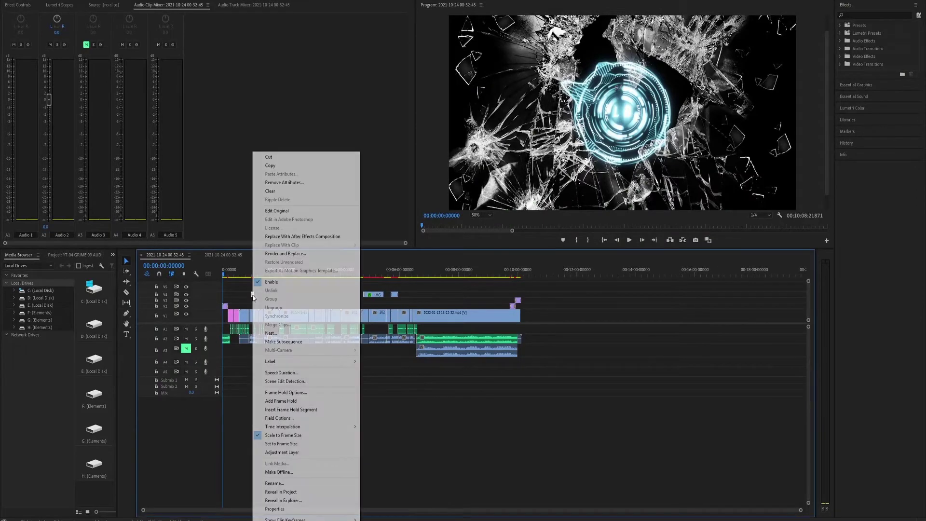
click(288, 509)
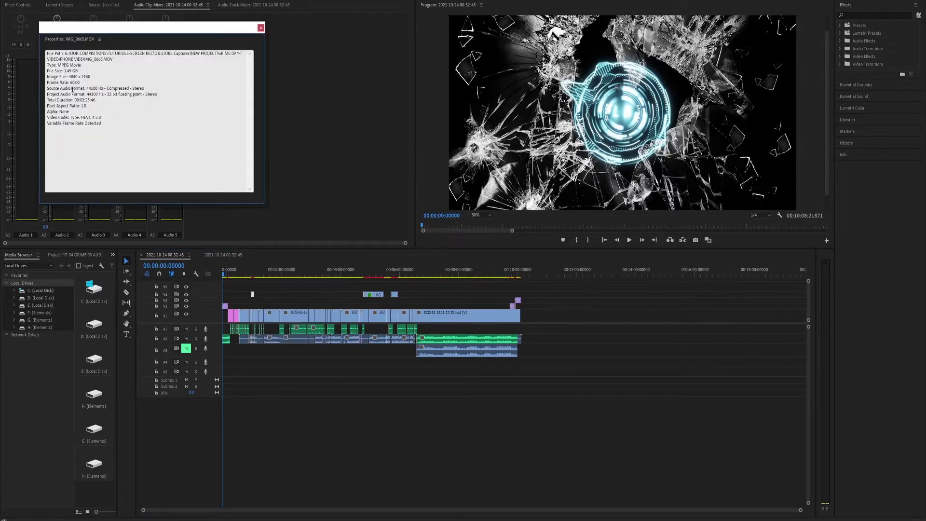
drag(53, 82, 83, 82)
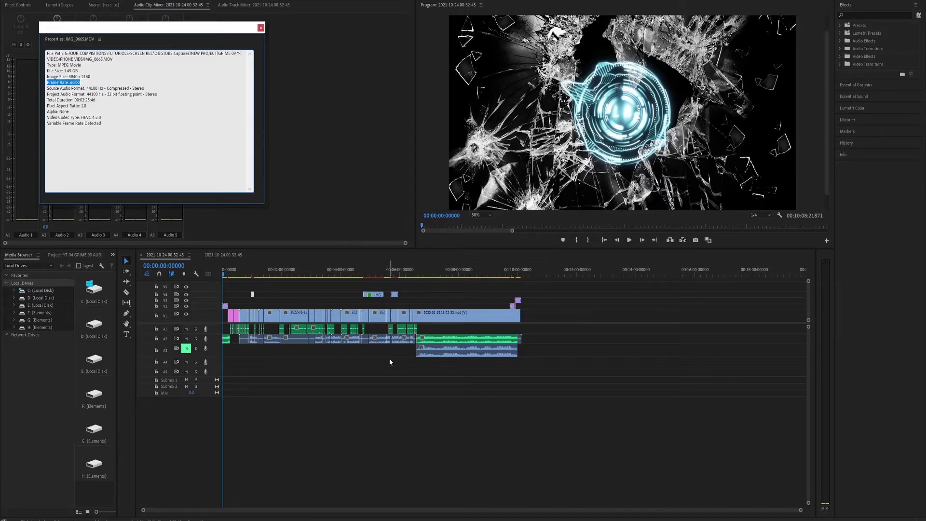
Step: Open the properties of the two other clips on V4 to check their frame rates
right_click(373, 295)
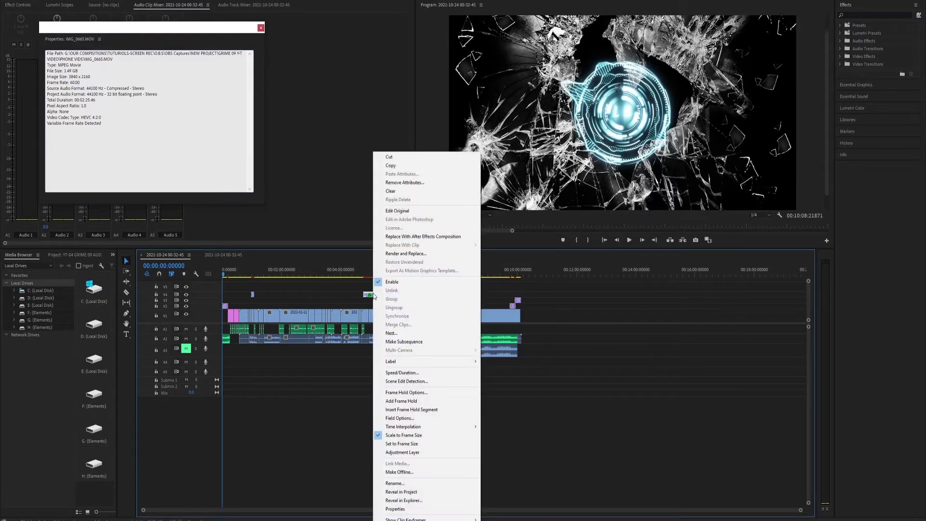
click(395, 508)
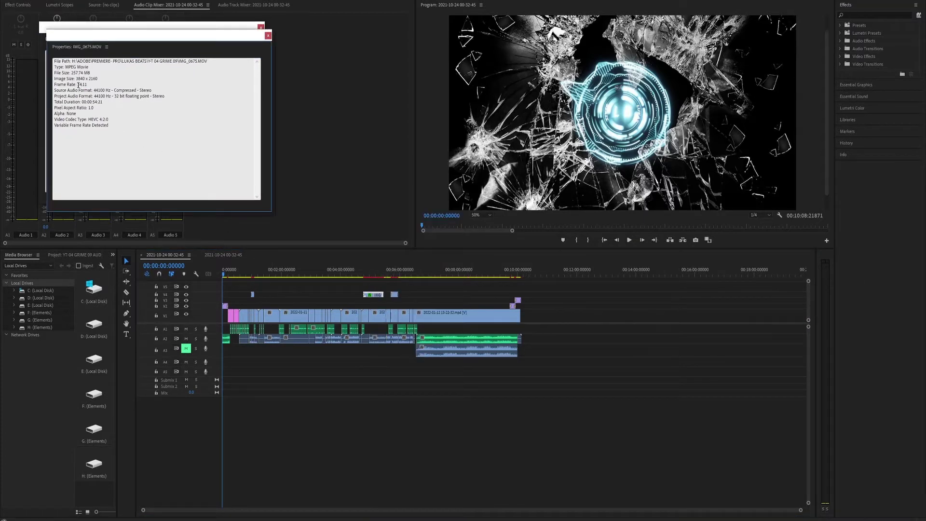
right_click(395, 295)
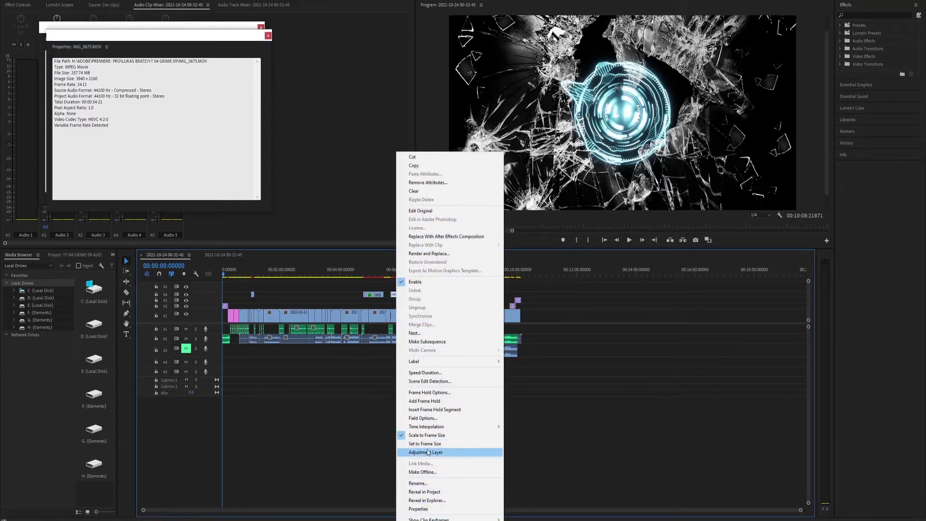
click(423, 509)
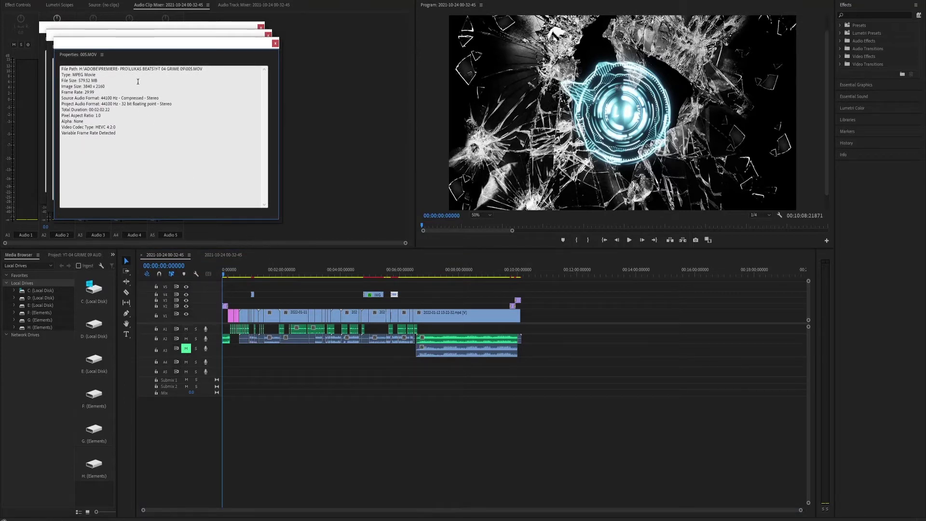
Step: Spread the three clip properties windows one below another so their frame rates can be compared
drag(146, 45, 150, 47)
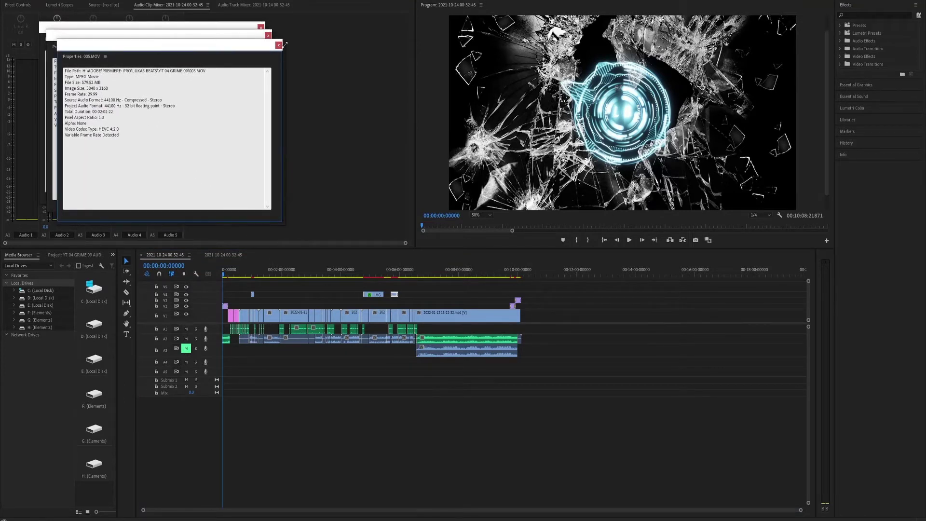
drag(263, 46, 247, 145)
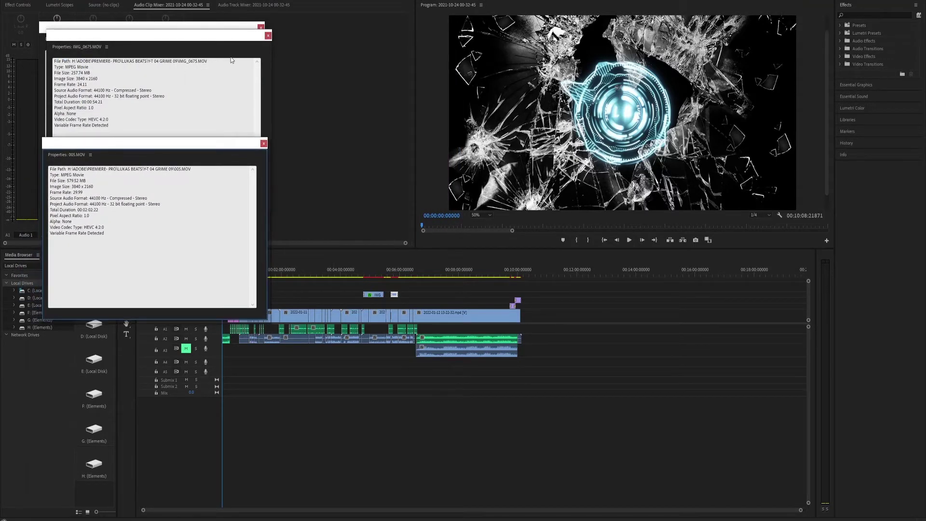
drag(230, 36, 225, 272)
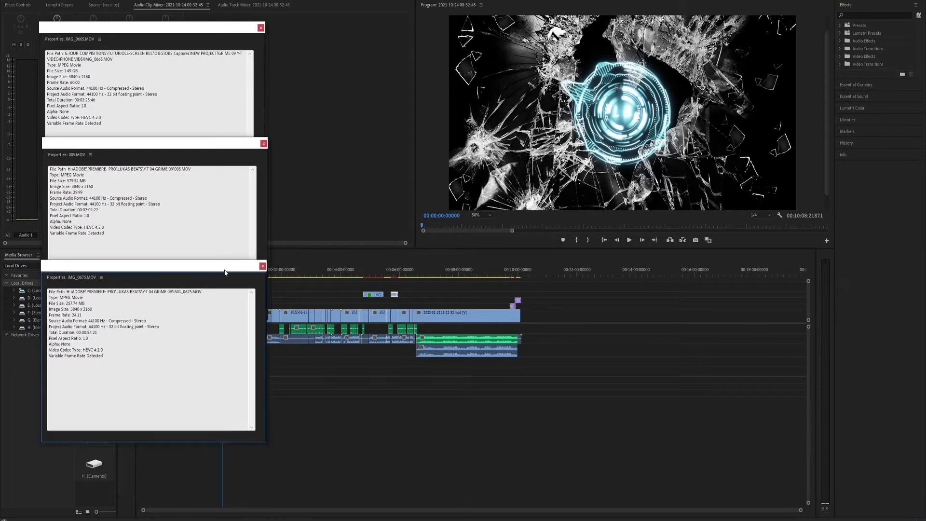
Step: Open the properties of the long final clip on V1 and place the window below the others
right_click(489, 315)
click(501, 508)
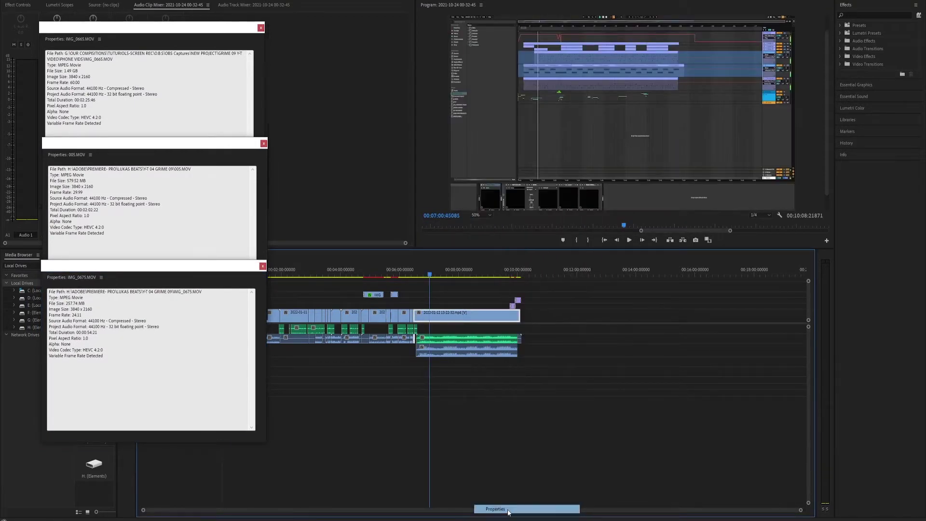
drag(184, 153, 182, 375)
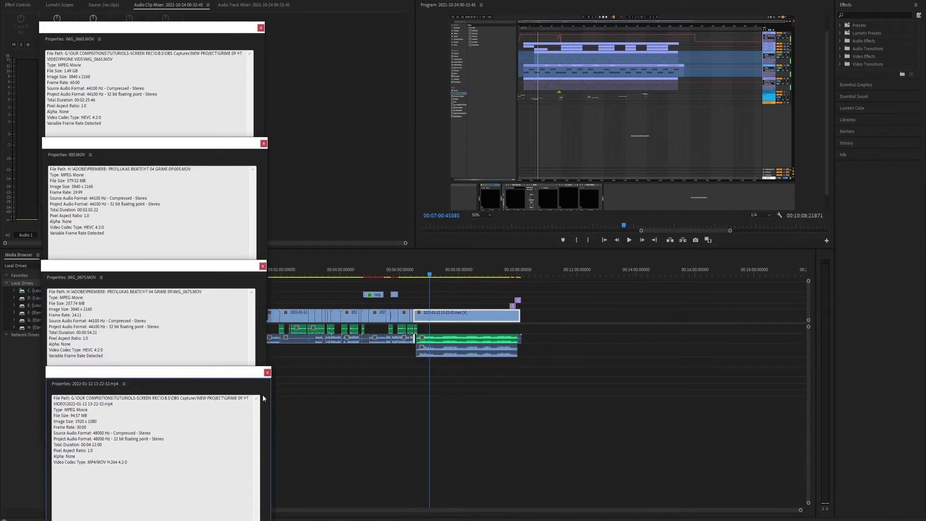
Step: Open the properties of the logo clip at the end of V3 and place the window beside the others
right_click(517, 302)
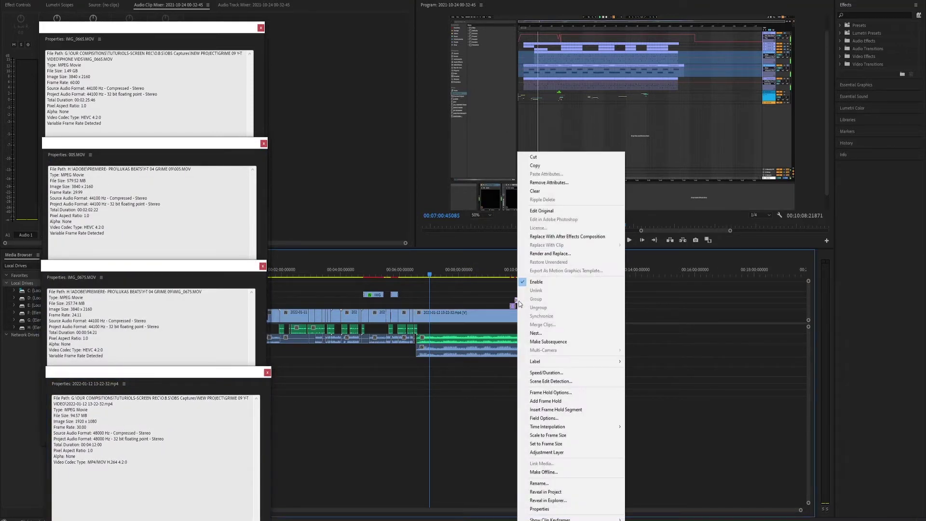
click(548, 511)
drag(235, 380, 448, 30)
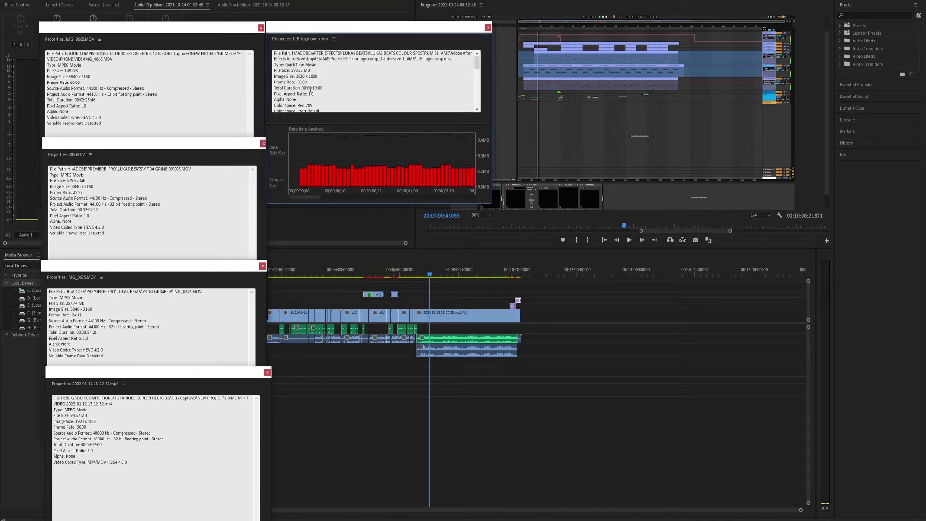
Step: Close all the open clip properties windows
key(ctrl+w)
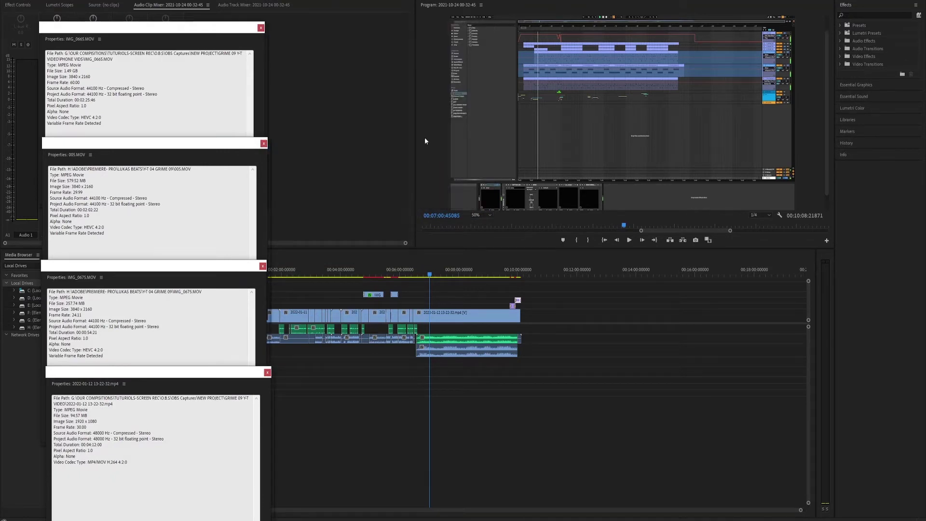
click(268, 373)
click(263, 266)
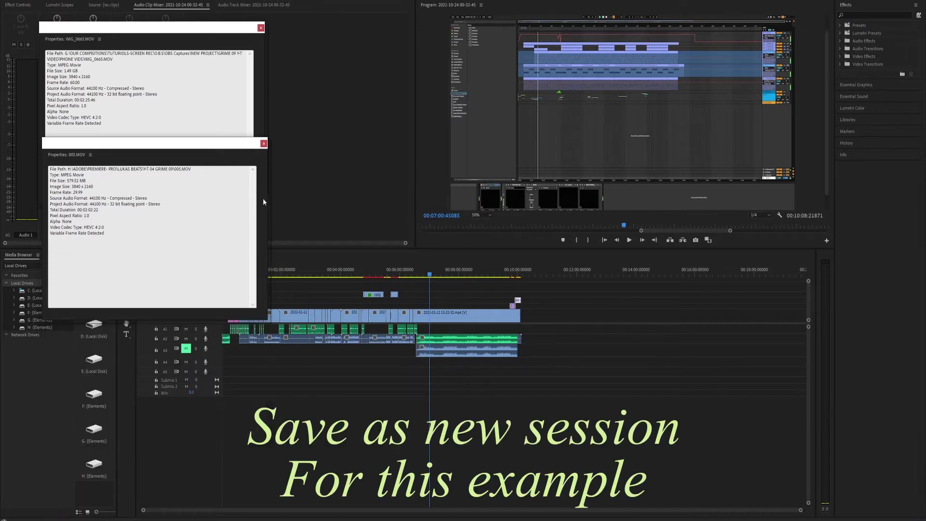
click(264, 143)
click(261, 28)
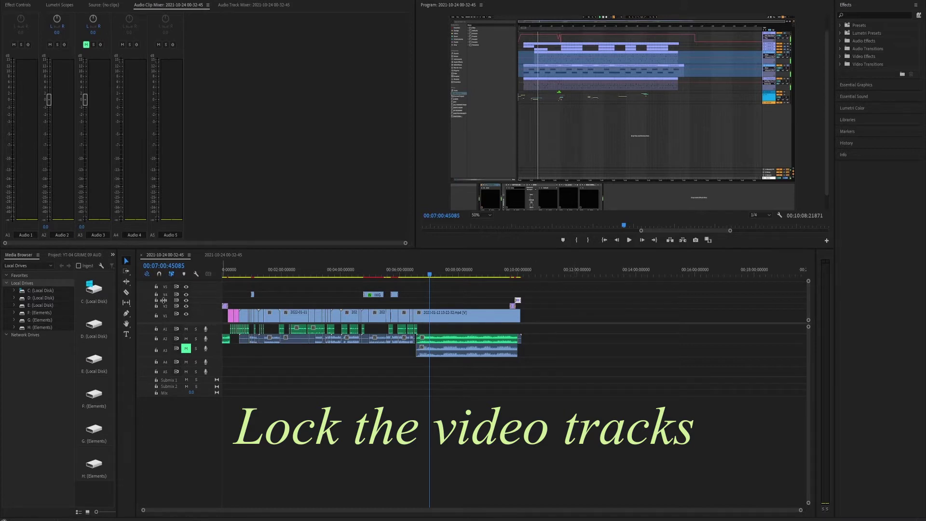
Step: Lock video tracks V1 to V4 and delete all the audio clips from the sequence
click(156, 315)
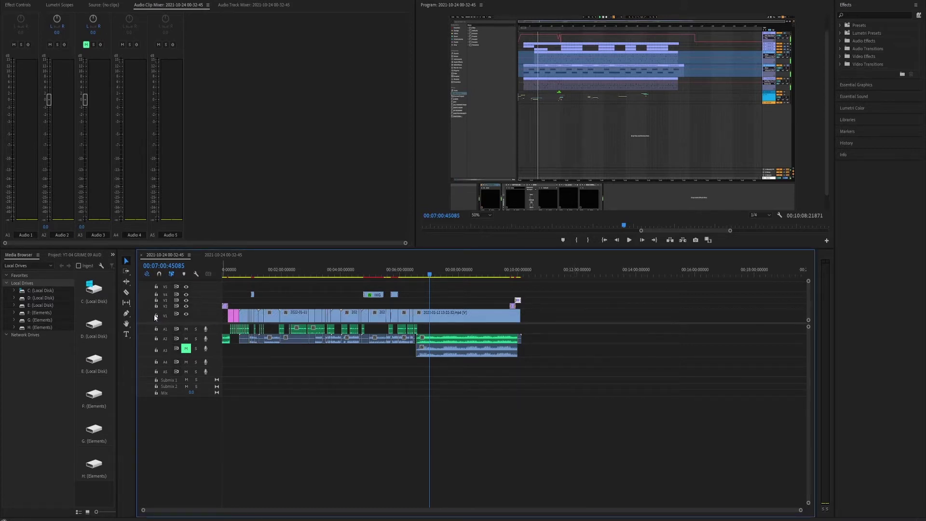
click(156, 306)
click(156, 300)
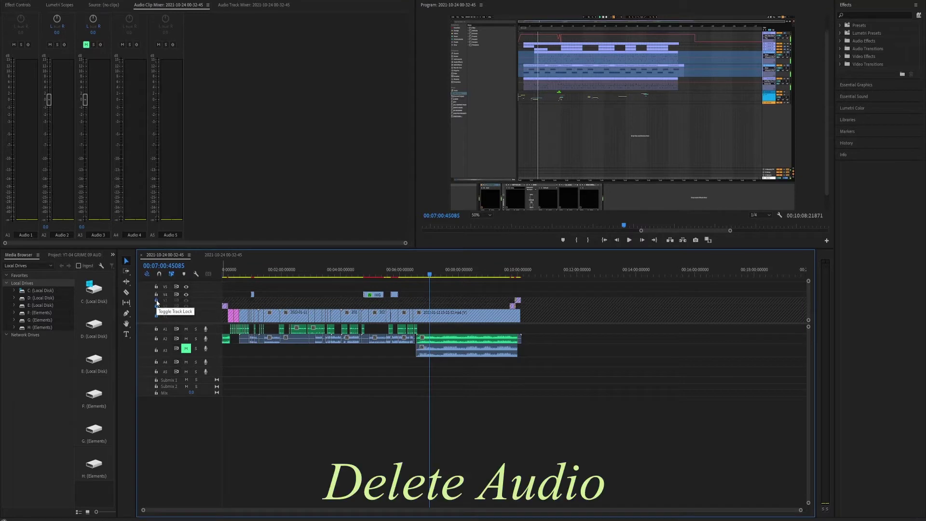
click(156, 294)
drag(586, 402, 91, 276)
key(Delete)
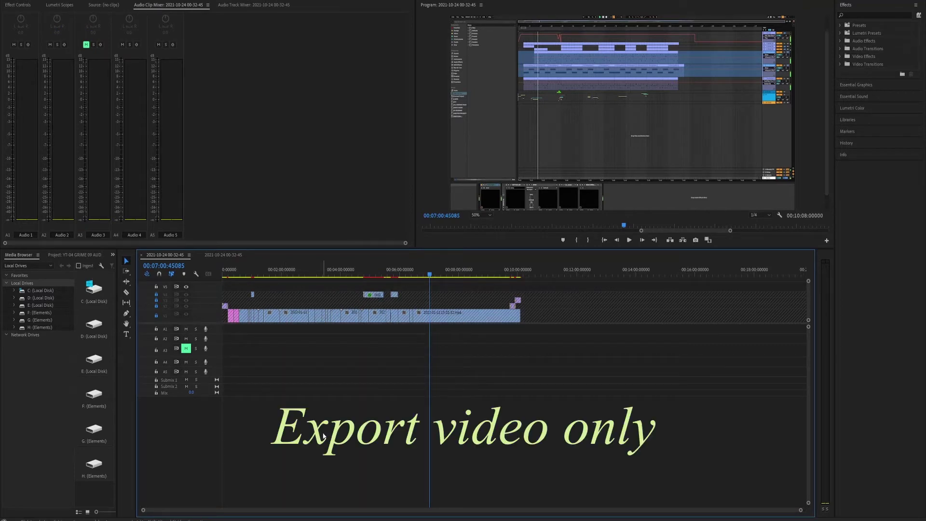
Step: Queue the sequence without its audio clips for export in HEVC (H.265) format
key(ctrl+m)
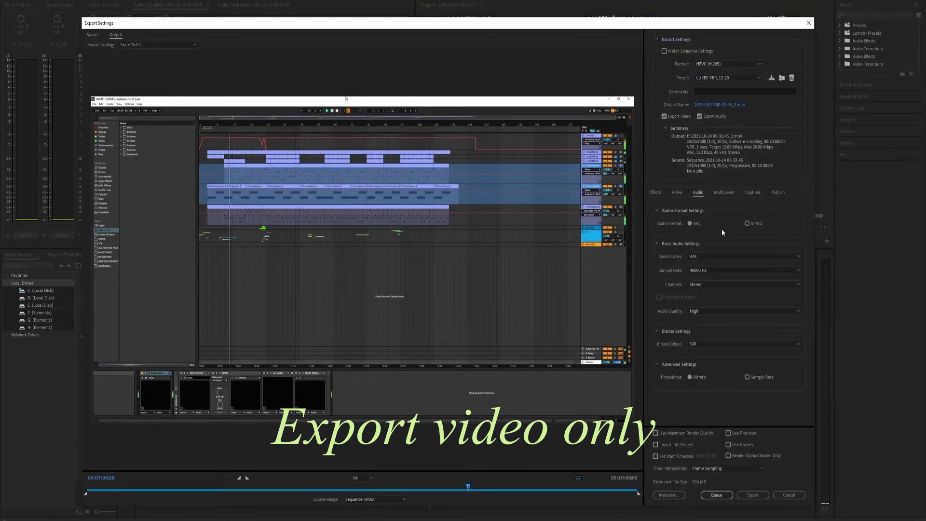
click(716, 495)
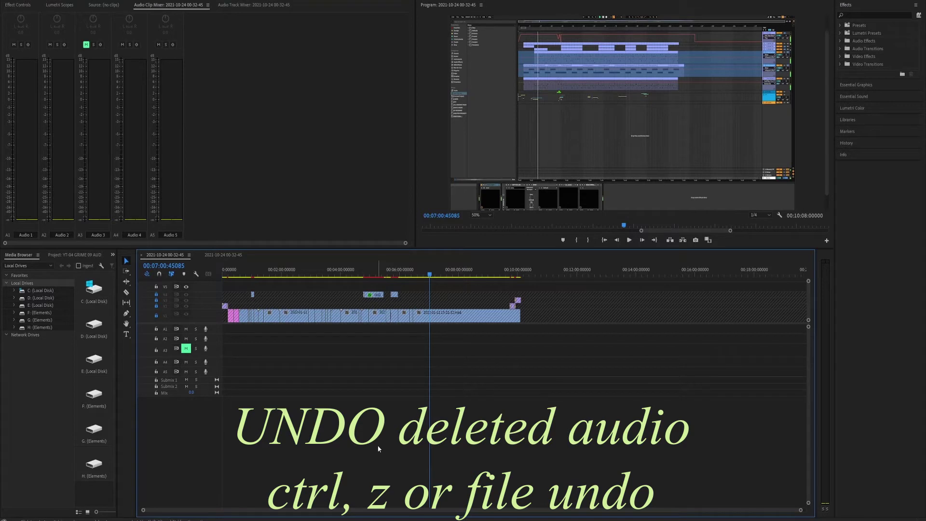
Step: Undo the audio deletion and place the exported video at the sequence start on track V6
key(ctrl+z)
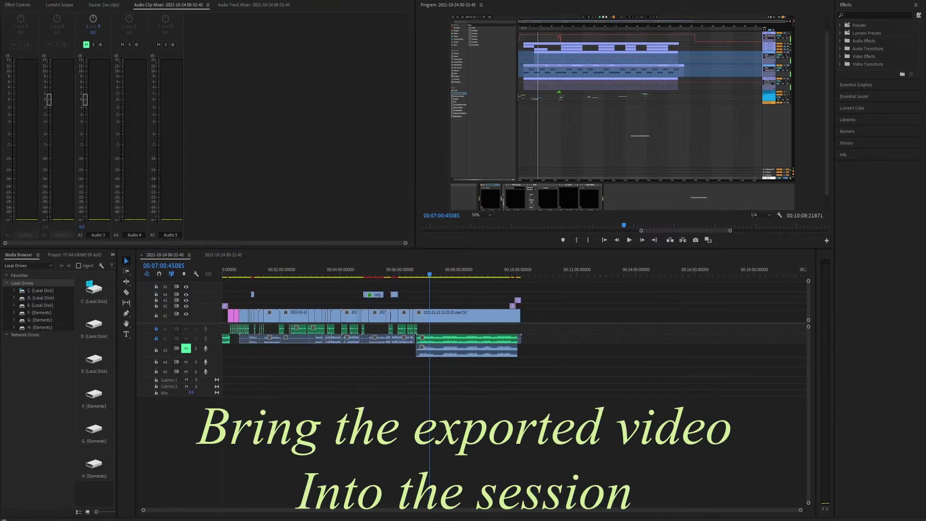
drag(140, 270, 224, 283)
Step: Play the sequence from around 1, 5 and 6 minutes to check the exported video against the original audio
click(251, 278)
key(space)
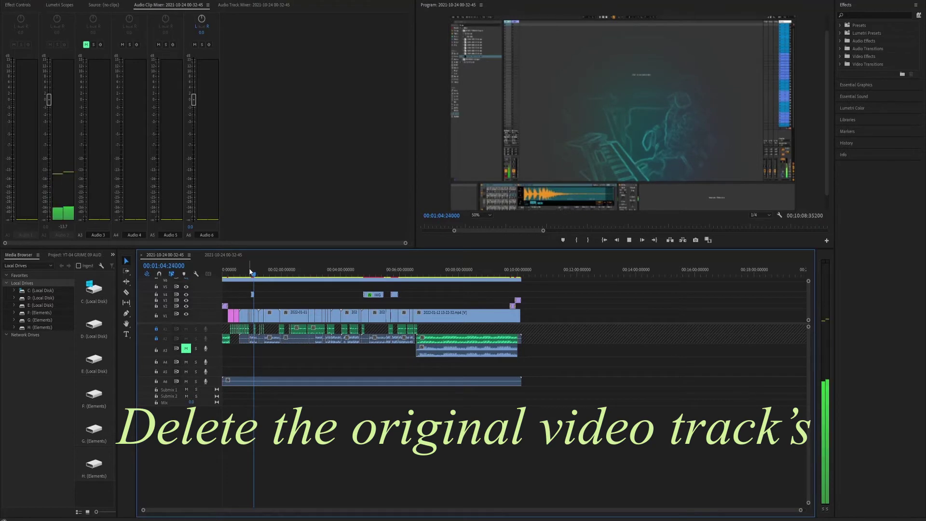
click(370, 272)
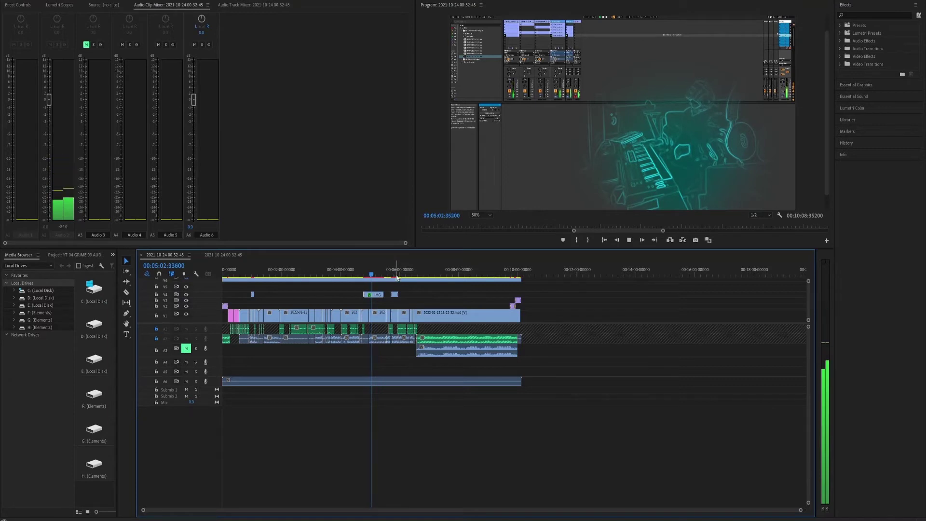
click(396, 273)
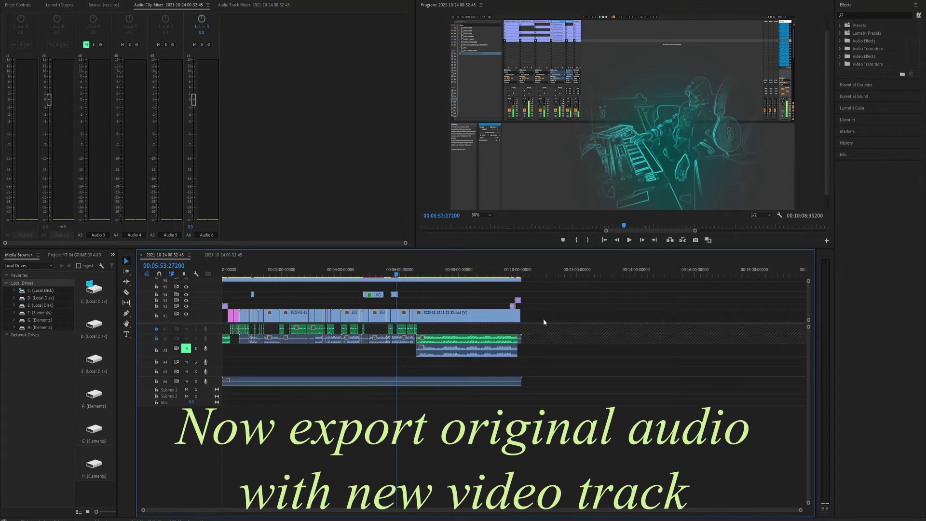
Step: Select the clips on the unlocked tracks and play the second sequence, which combines the exported video with the original audio
drag(613, 343, 268, 284)
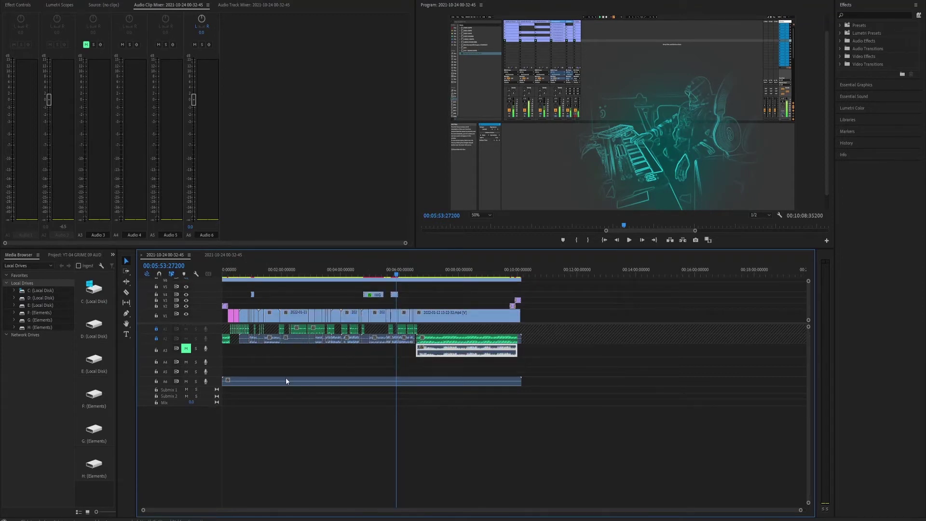
drag(586, 468, 221, 272)
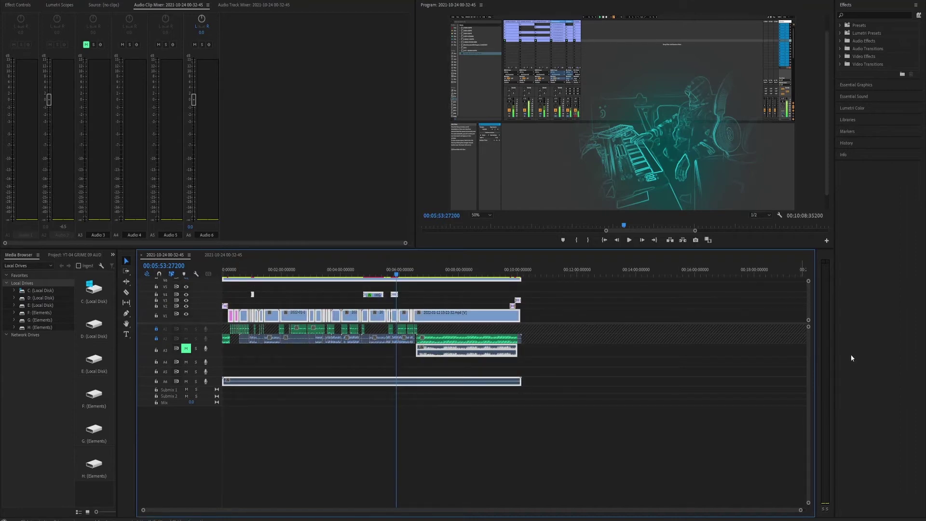
drag(809, 285, 809, 278)
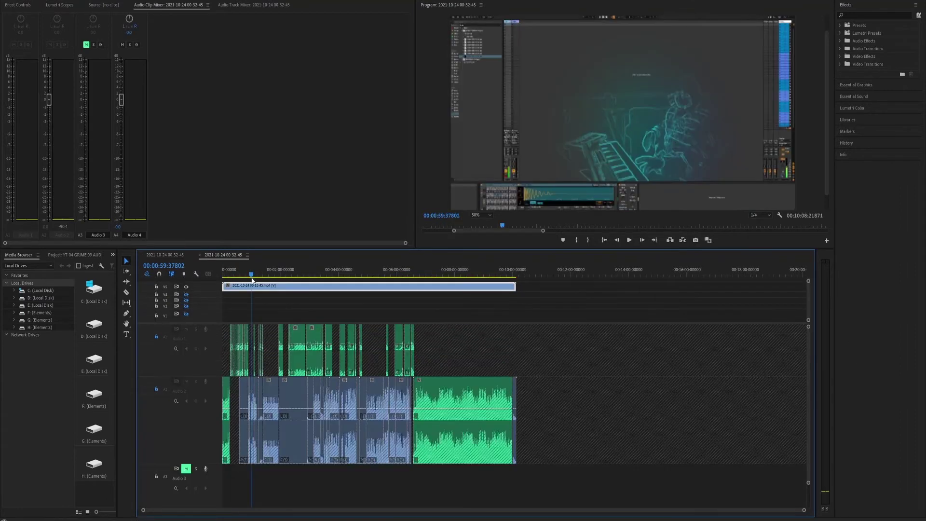
key(space)
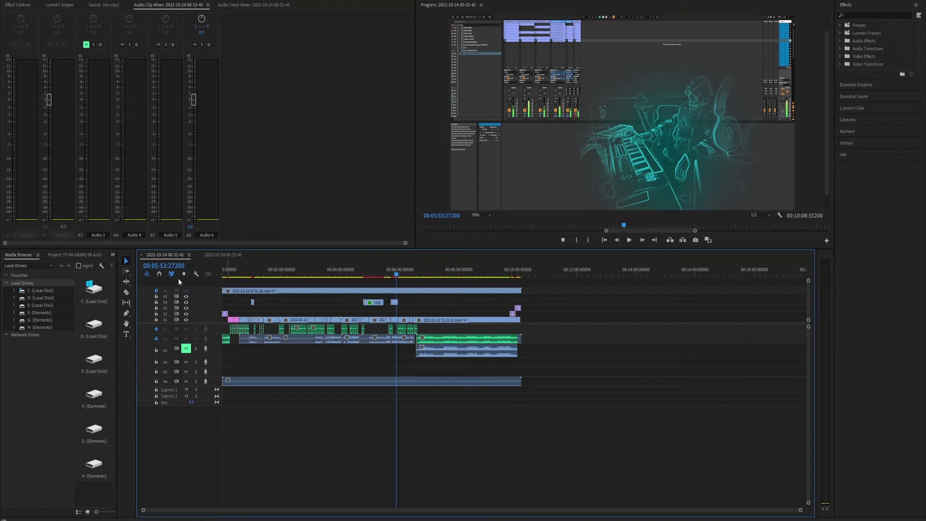
Step: Unlock track V6 and delete the exported video clip together with its linked audio on A6
click(156, 290)
click(240, 293)
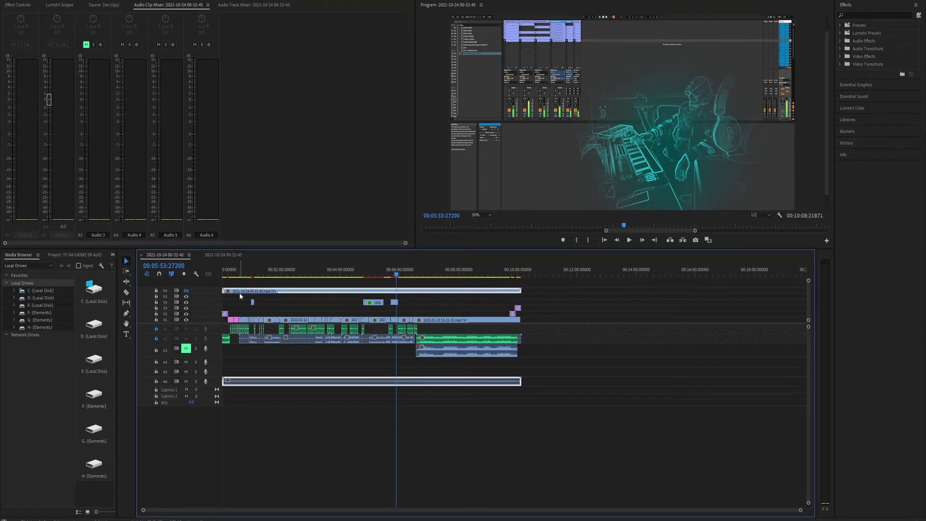
key(Delete)
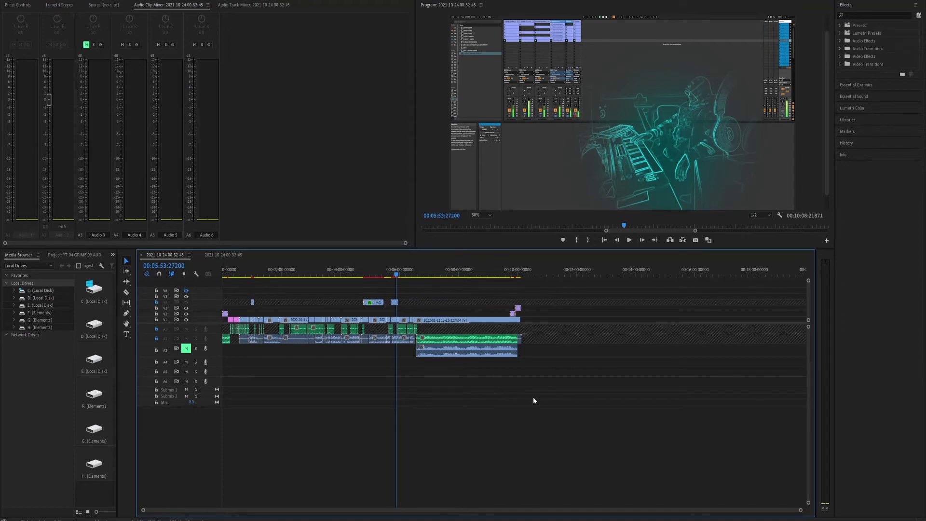
Step: Unlock audio tracks A1 and A2 and delete all clips except those on the locked V4 track
click(156, 329)
click(156, 339)
drag(571, 432, 221, 305)
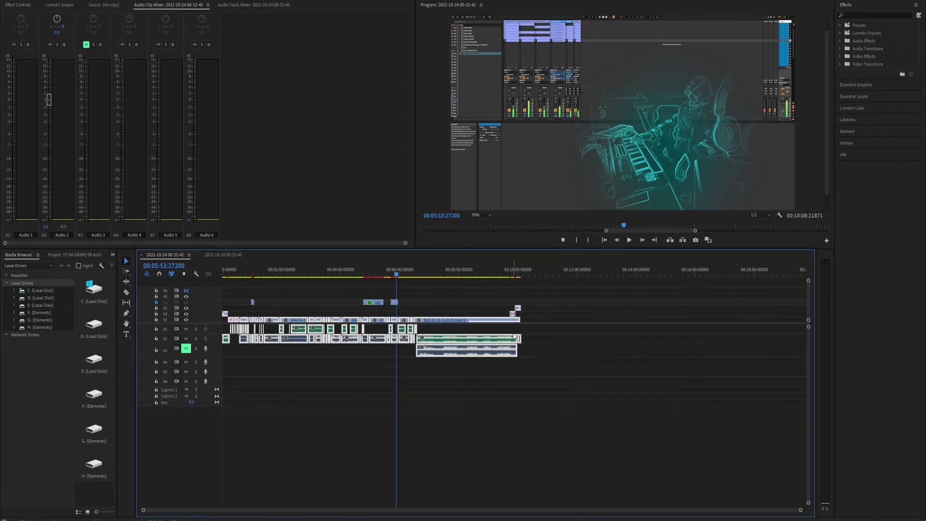
key(Delete)
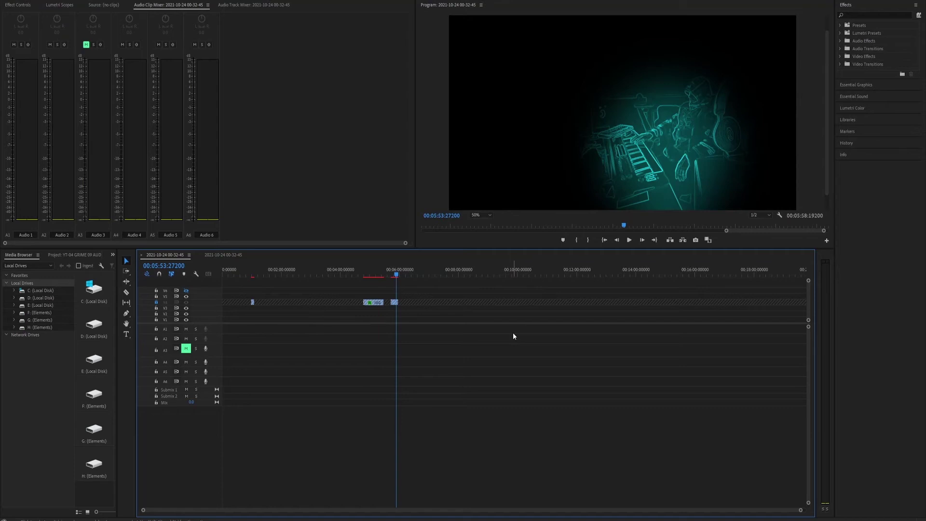
Step: Undo the last clip deletion and delete the unlocked clips that lie after about 5:53 in the first sequence
key(ctrl+z)
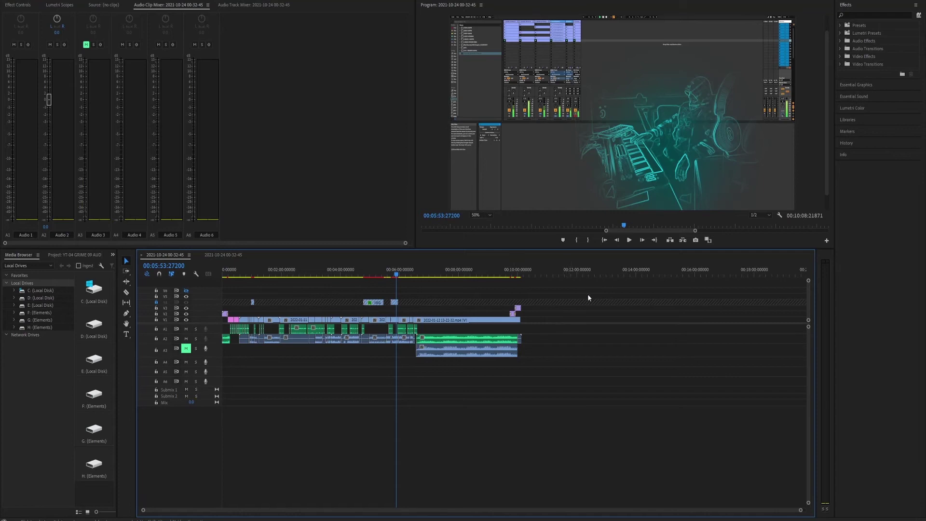
drag(588, 288, 414, 407)
mouse_move(407, 416)
mouse_down()
mouse_move(400, 422)
mouse_move(408, 417)
mouse_up()
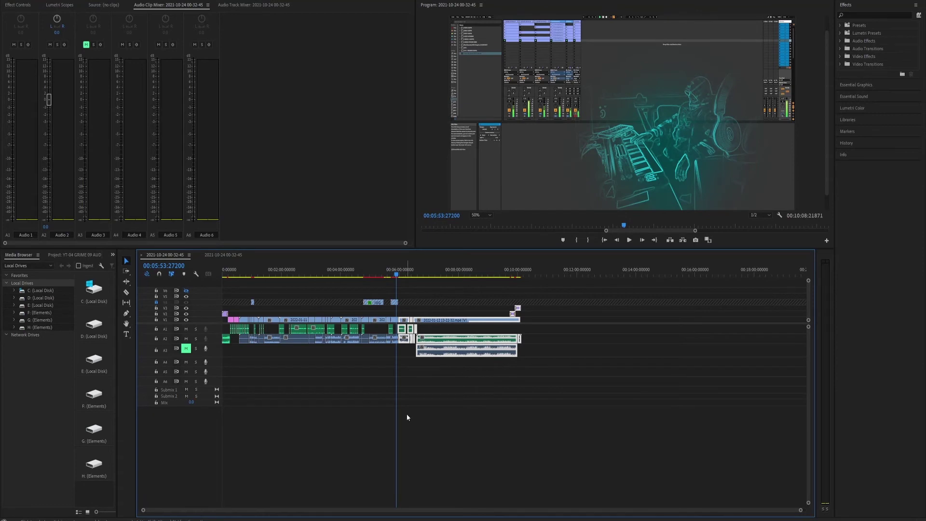
key(Delete)
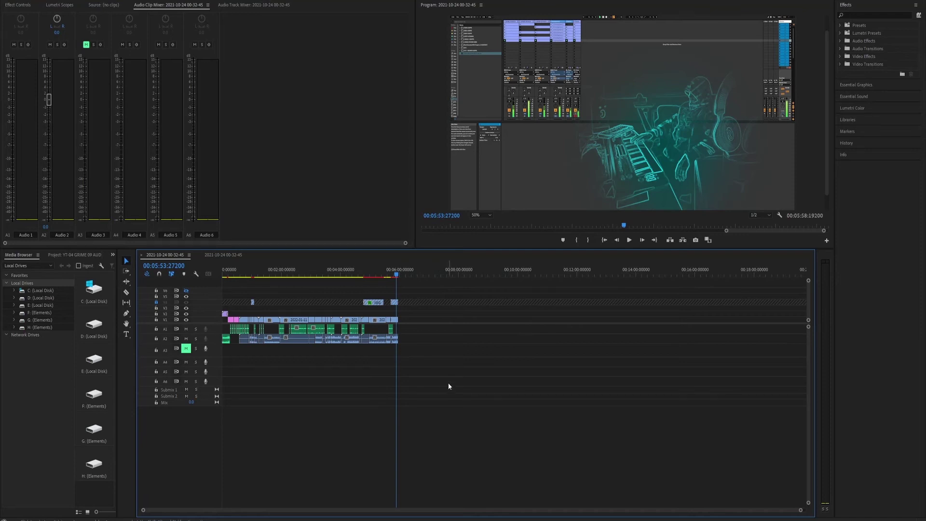
Step: Queue the shortened sequence for export in HEVC (H.265) format with video and audio, and undo the clip deletion
key(ctrl+m)
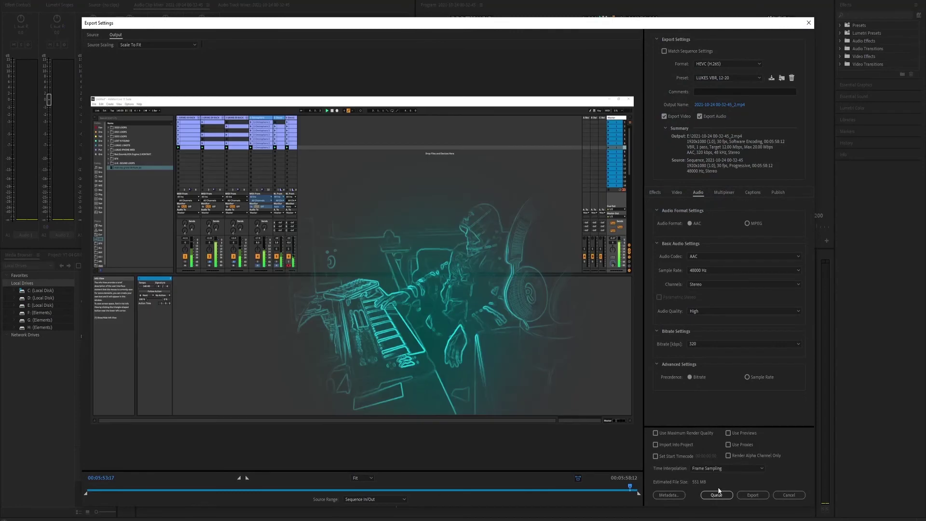
click(718, 495)
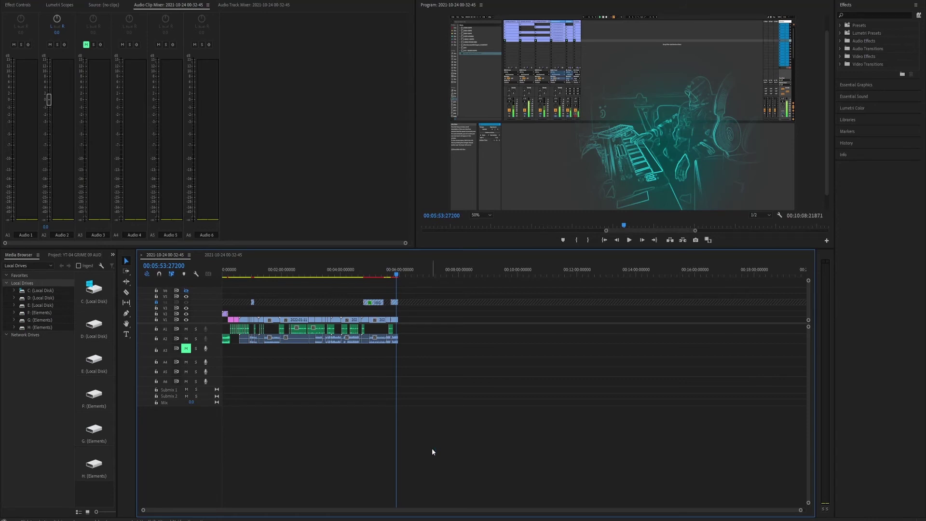
key(ctrl+z)
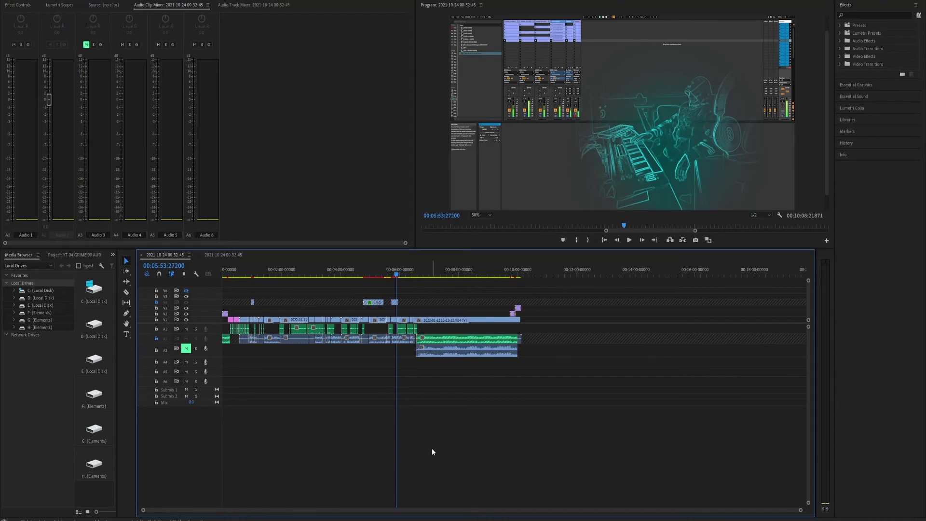
key(ctrl+z)
key(ctrl+z)
Step: Switch to the second sequence and check the frame rate in the properties of the exported video clip on V5
click(224, 255)
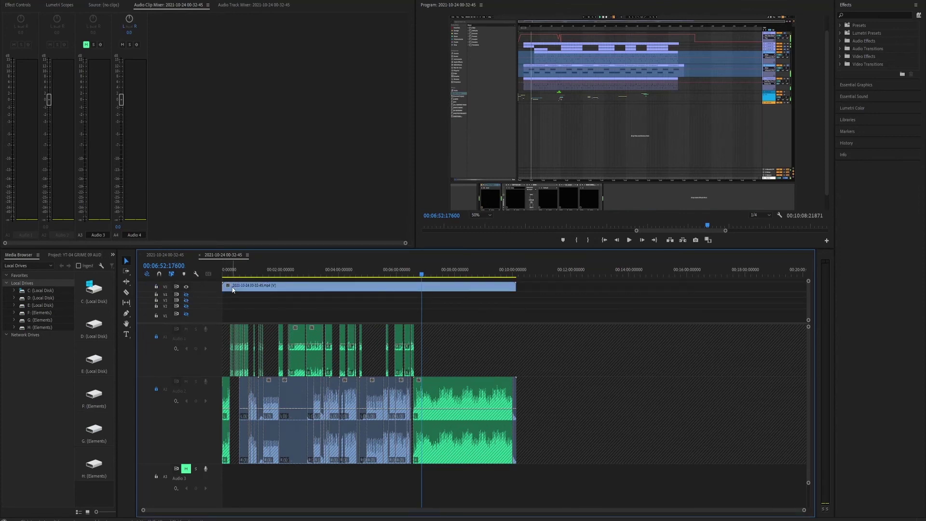
click(233, 288)
click(233, 273)
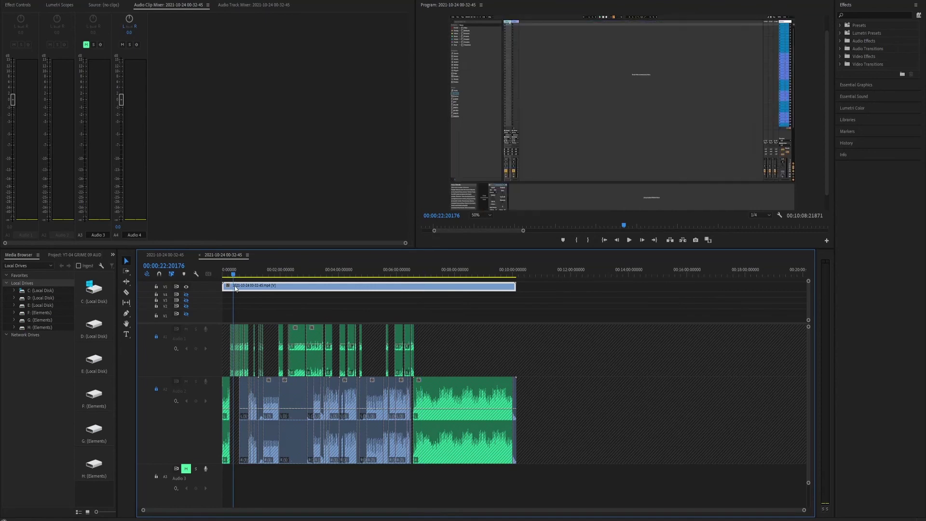
right_click(236, 289)
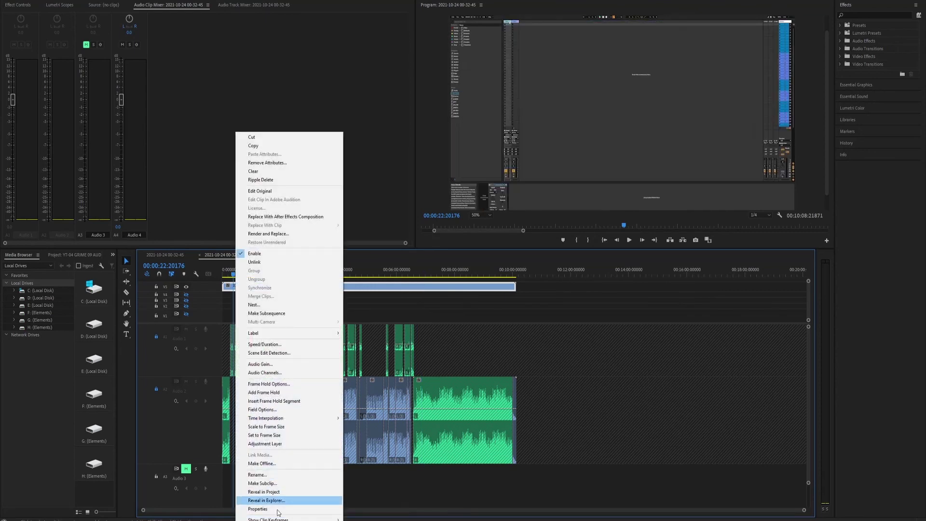
click(274, 510)
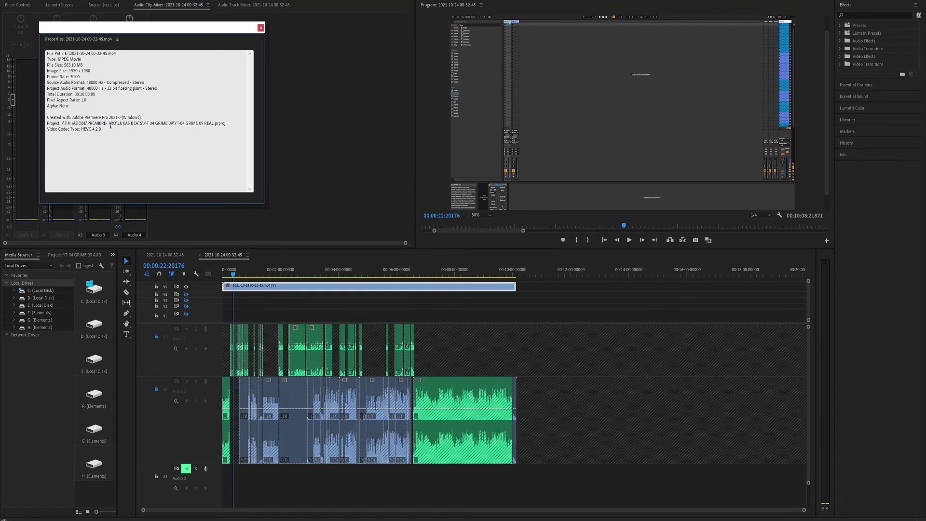
double_click(75, 77)
Step: Play the second sequence from around 41 seconds to check sync, and close the clip properties
click(266, 273)
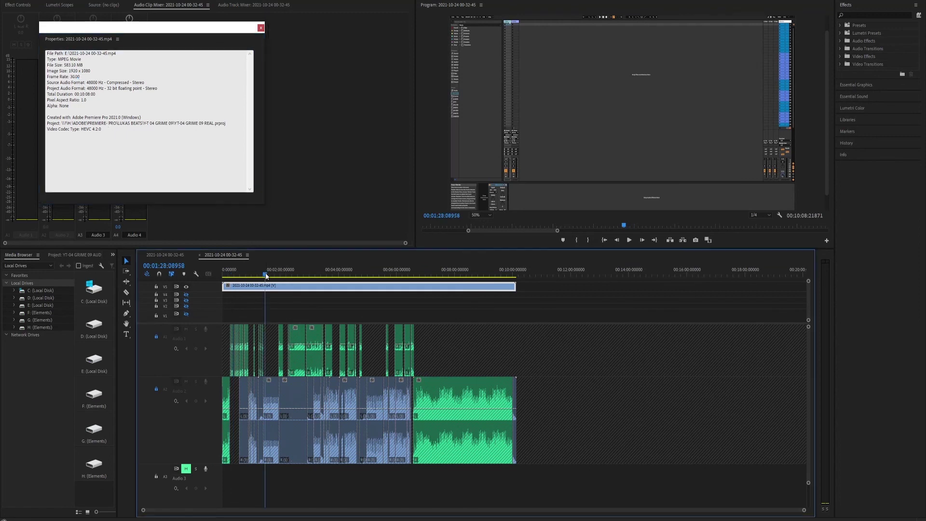
click(238, 276)
click(242, 275)
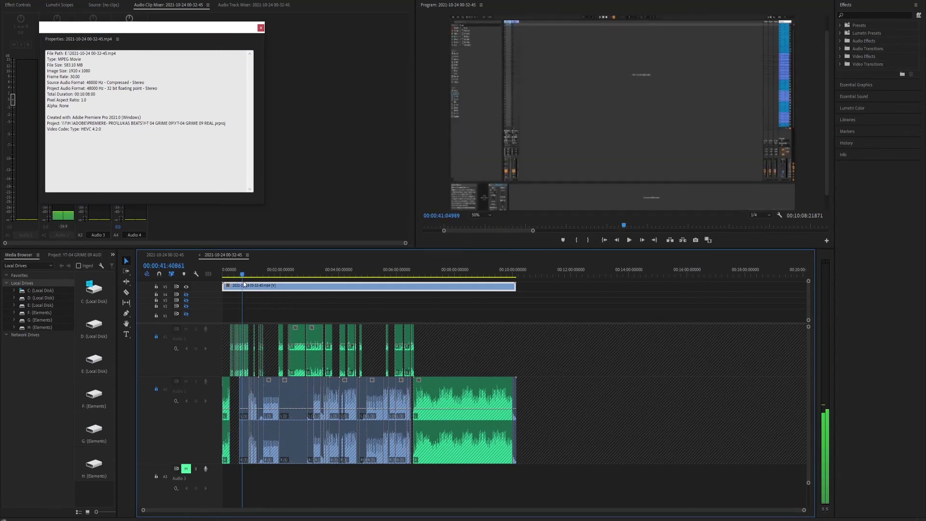
click(260, 28)
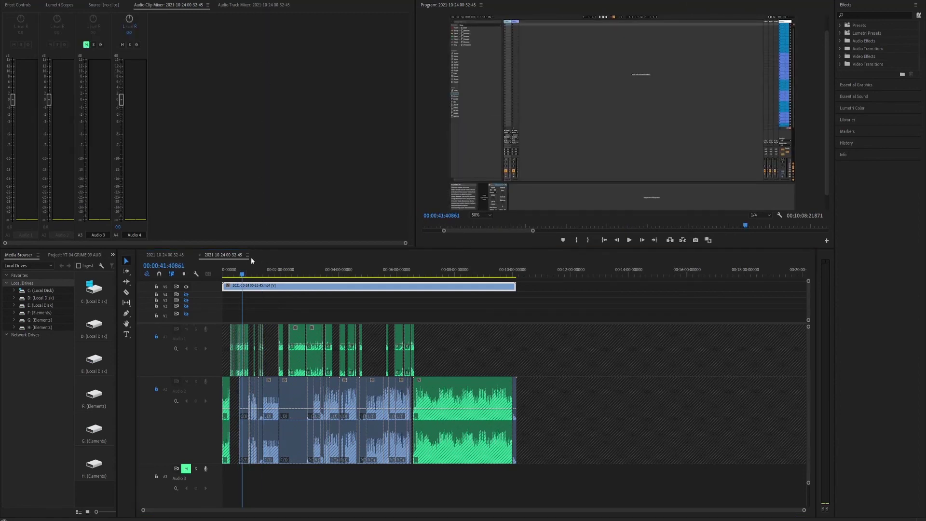